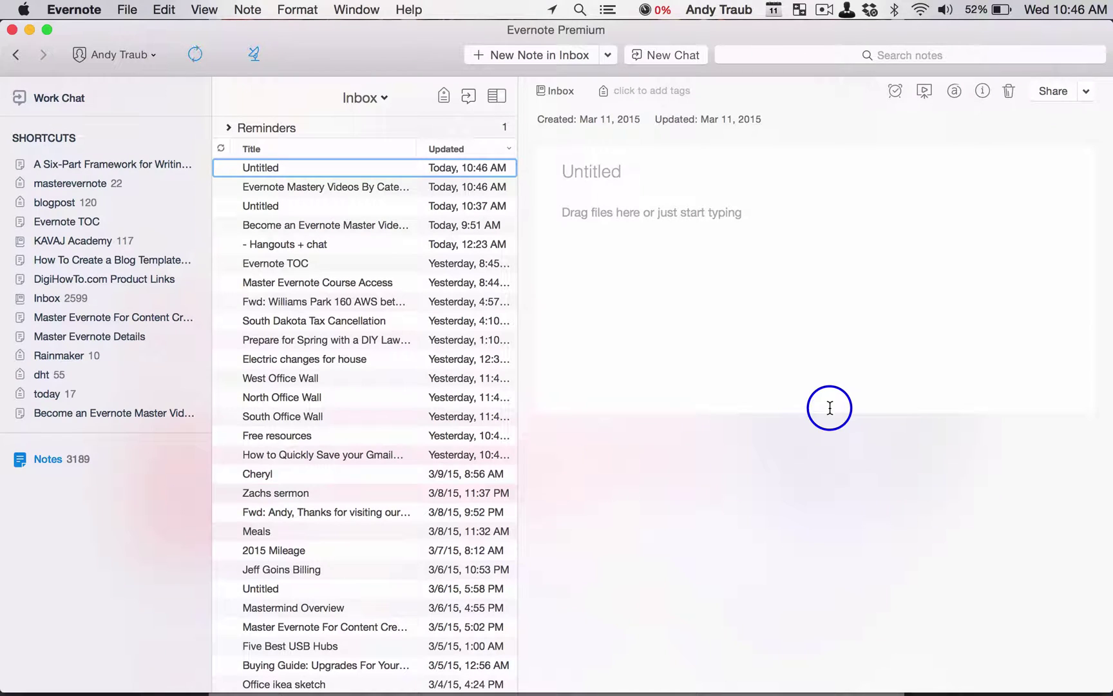
Title the new note 'Monday Staff Meeting' and give it the tag 'mondaymeetings'.
type("Mo")
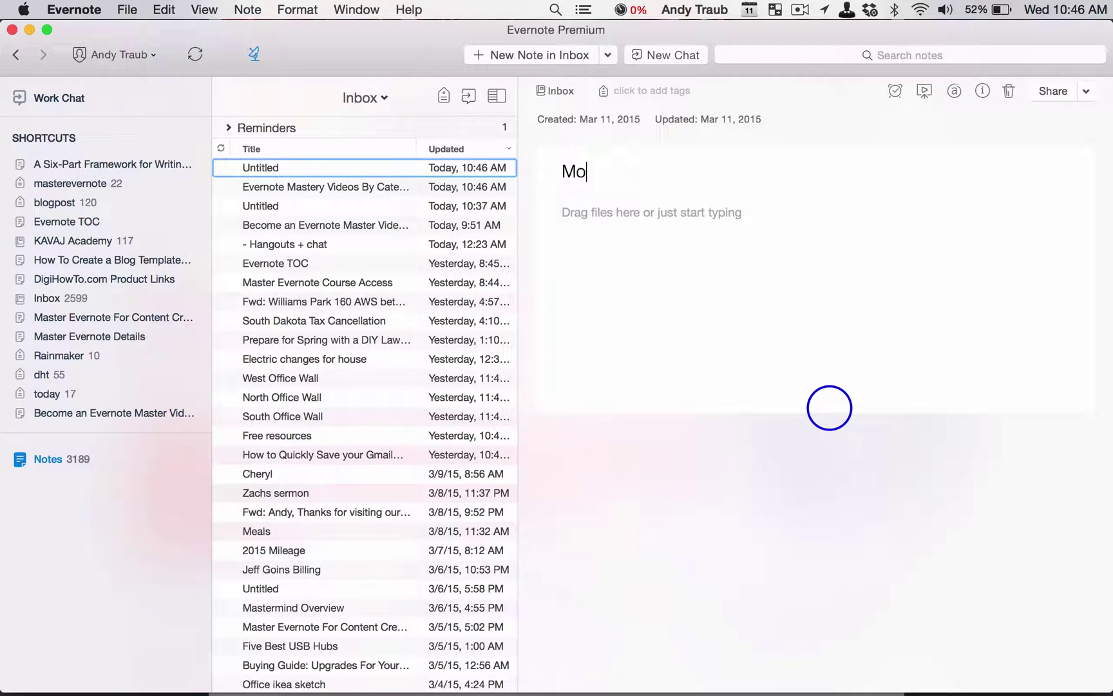
type("nday Staff Meeting")
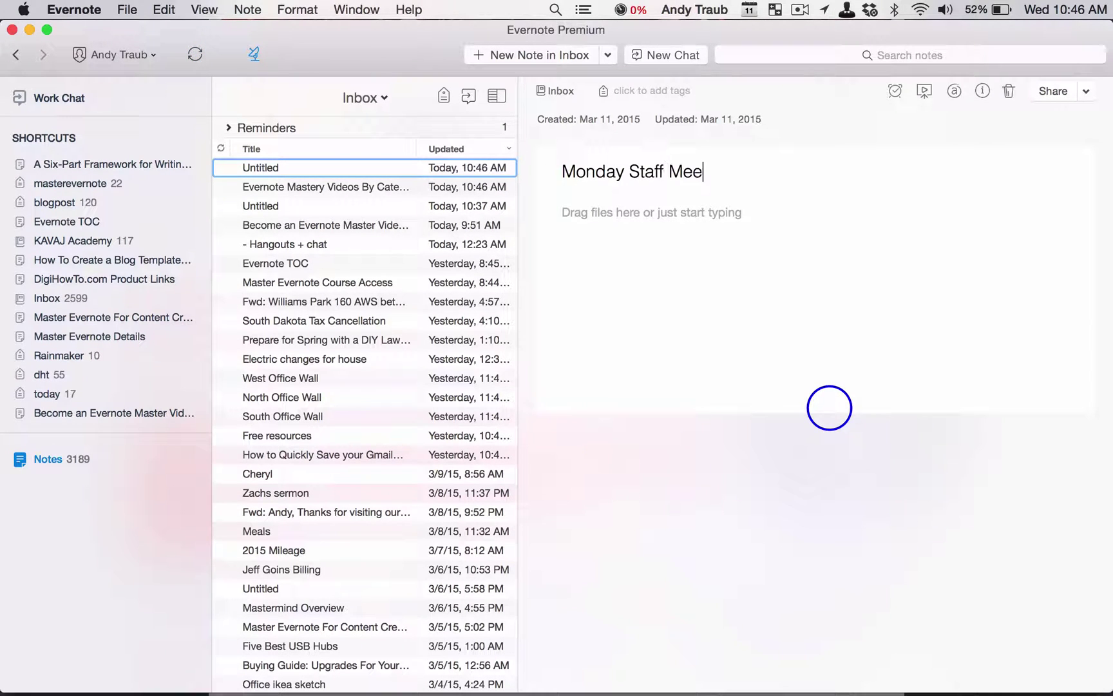
left_click(655, 89)
type("Meetin")
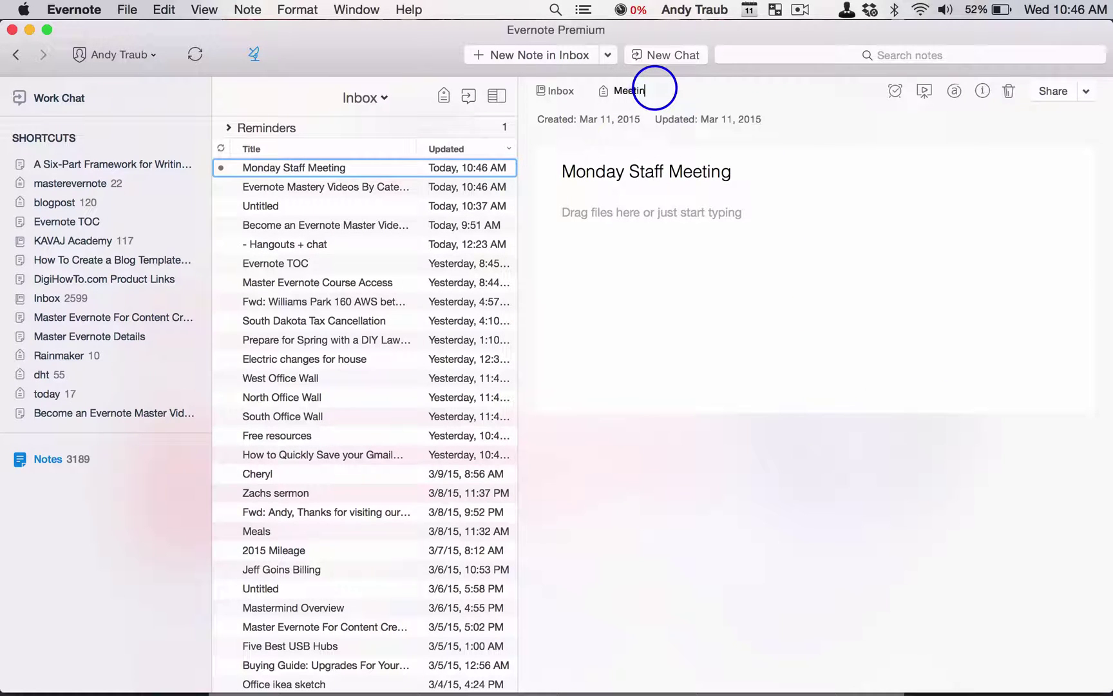
type("gnotes")
key("BackSpace")
key("BackSpace")
key("BackSpace")
key("BackSpace")
key("BackSpace")
key("BackSpace")
key("BackSpace")
key("BackSpace")
key("BackSpace")
key("BackSpace")
key("BackSpace")
key("BackSpace")
type("mo")
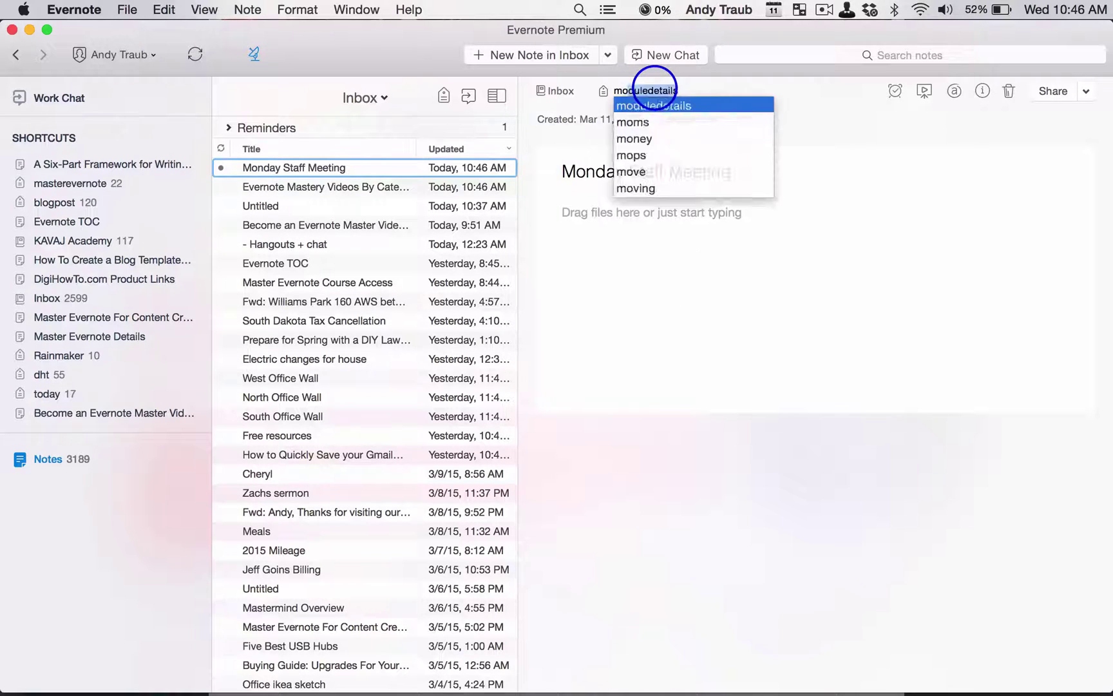
type("ndaymeetings")
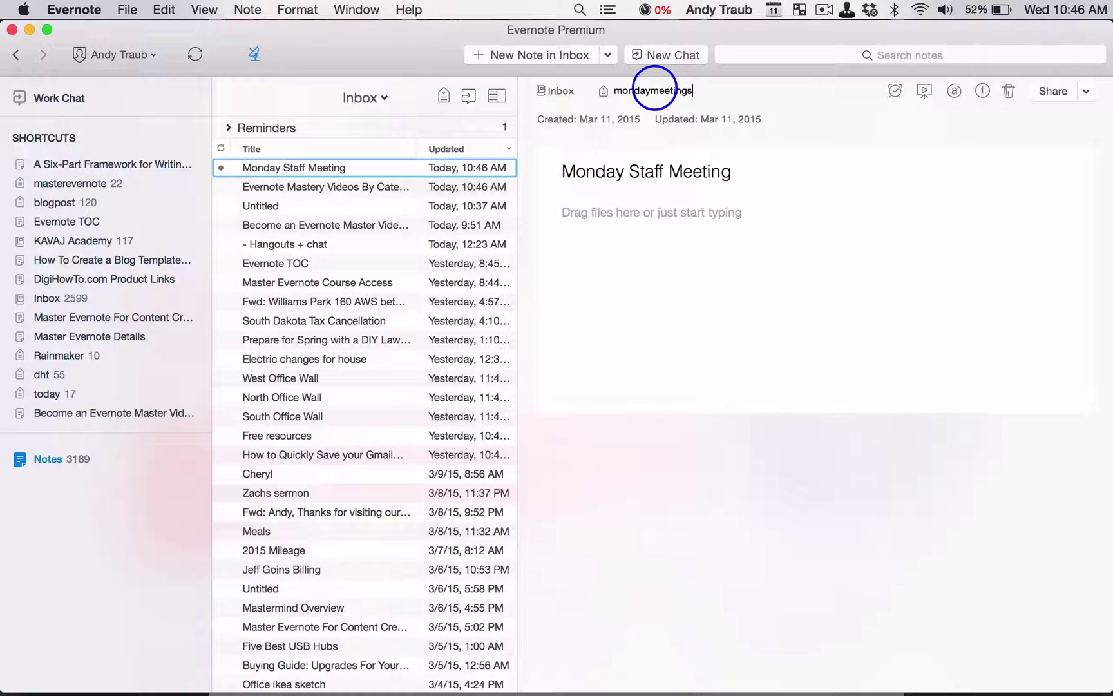
key("Return")
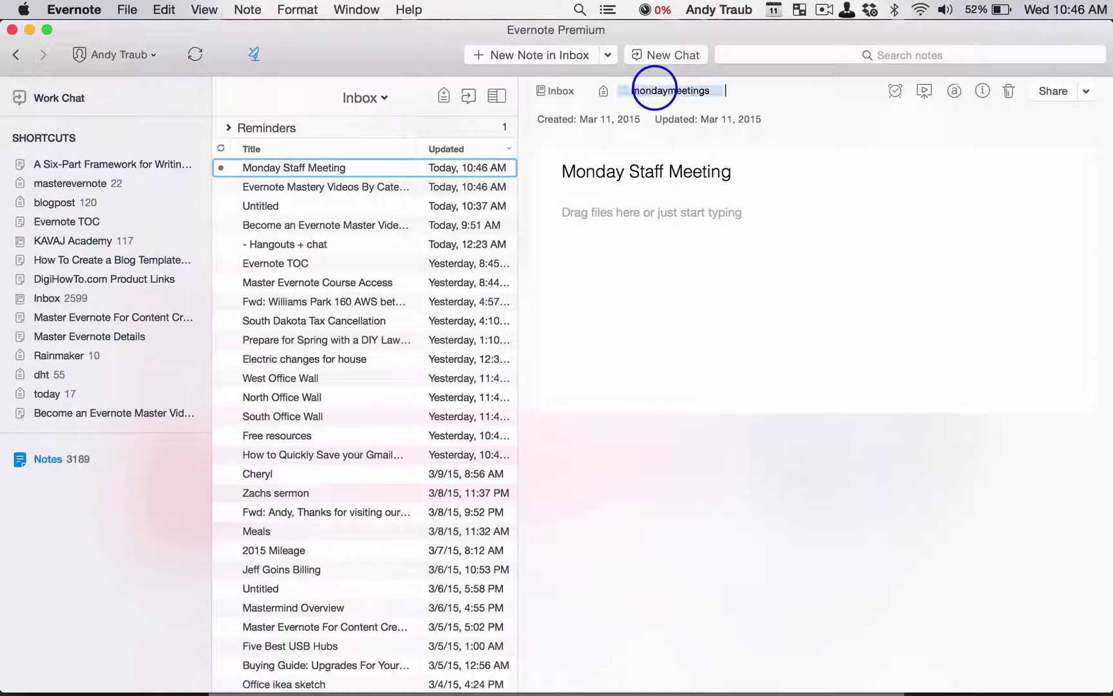
Append ' - March 11, 2015' to the end of the note title.
left_click(742, 175)
type("- March 11, 201")
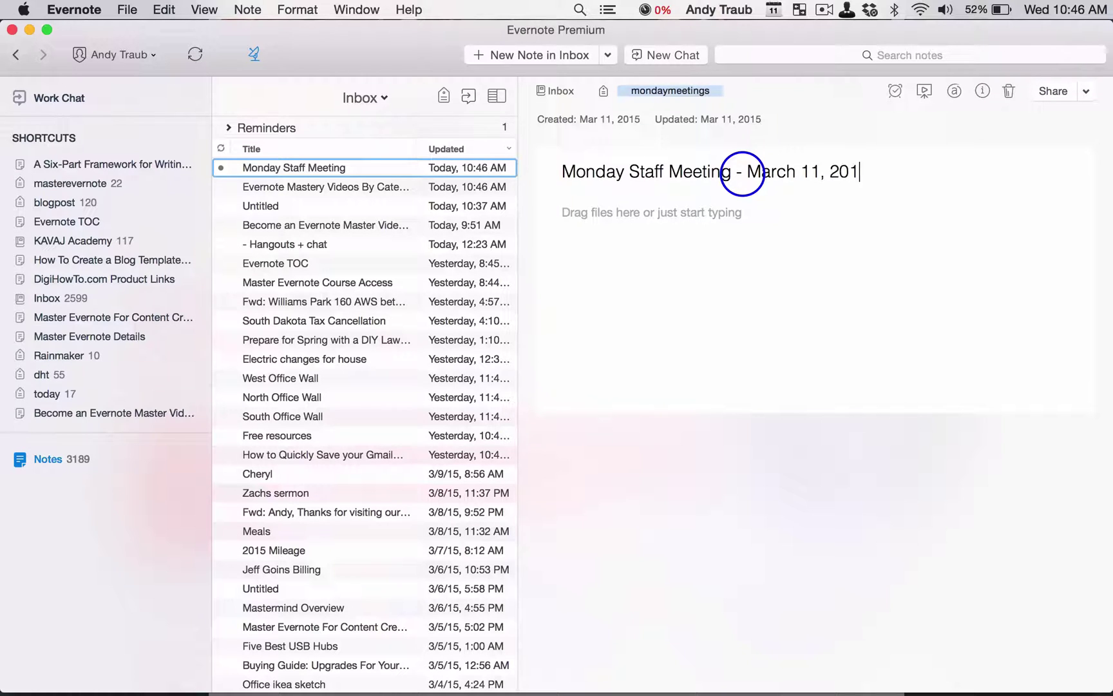
type("5")
left_click(669, 230)
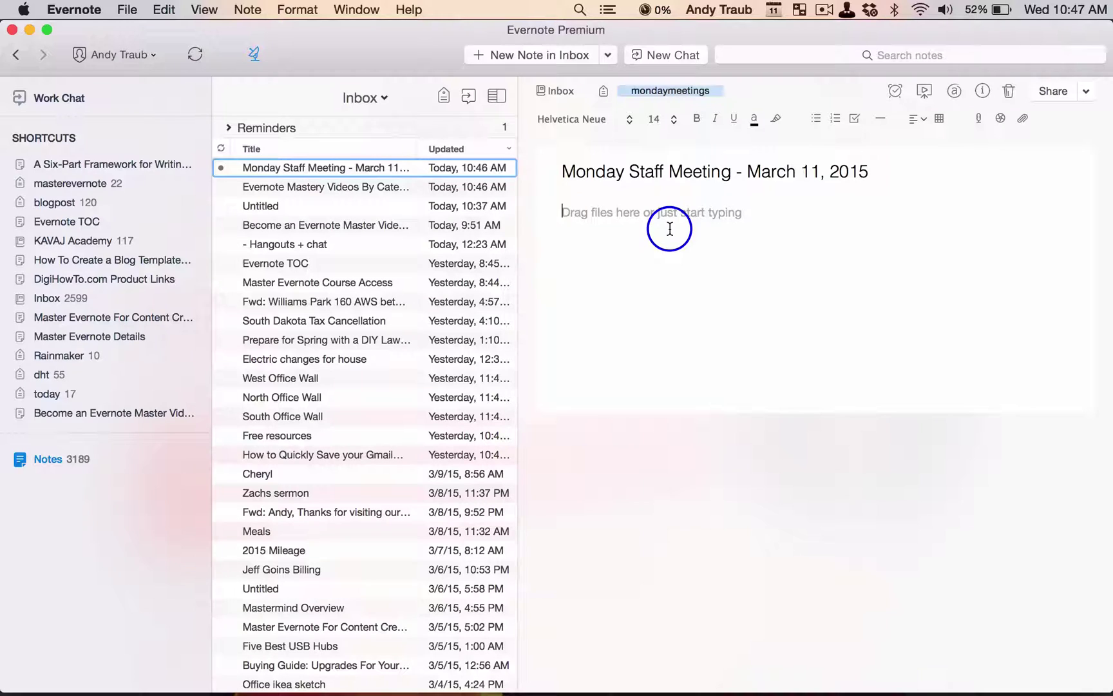
Write 'Bill from sales - 5 min' and 'Bill's great point' as two body lines.
type("Bill f")
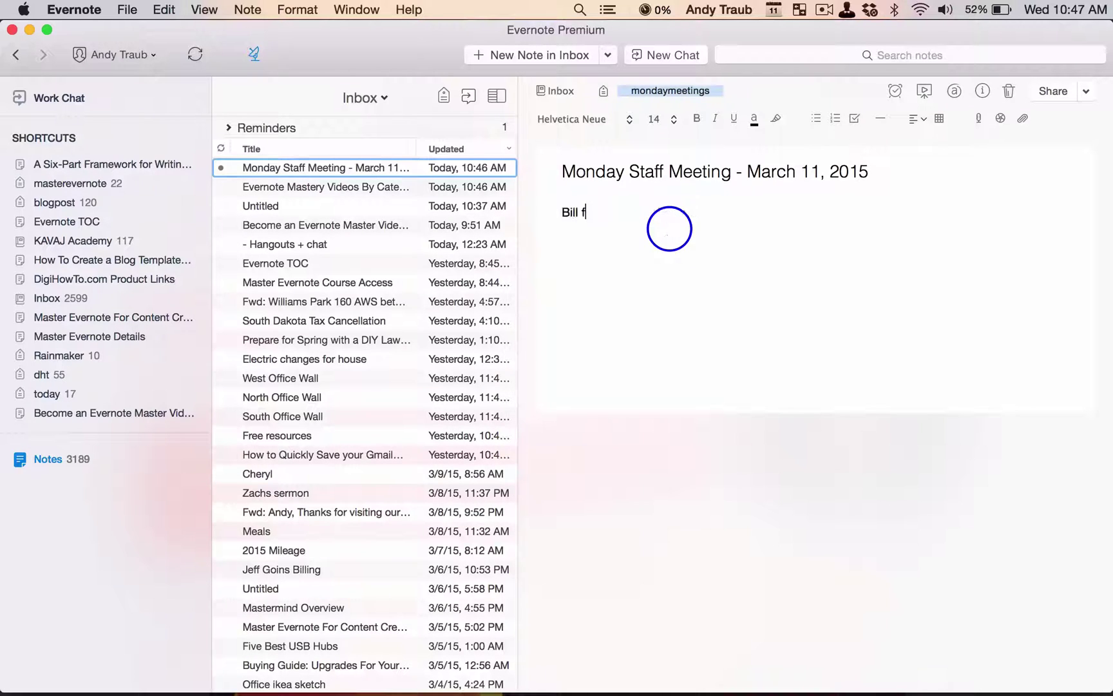
type("rom sales - 5pm")
key("BackSpace")
key("BackSpace")
type("minBill")
key("BackSpace")
key("BackSpace")
key("BackSpace")
type("i")
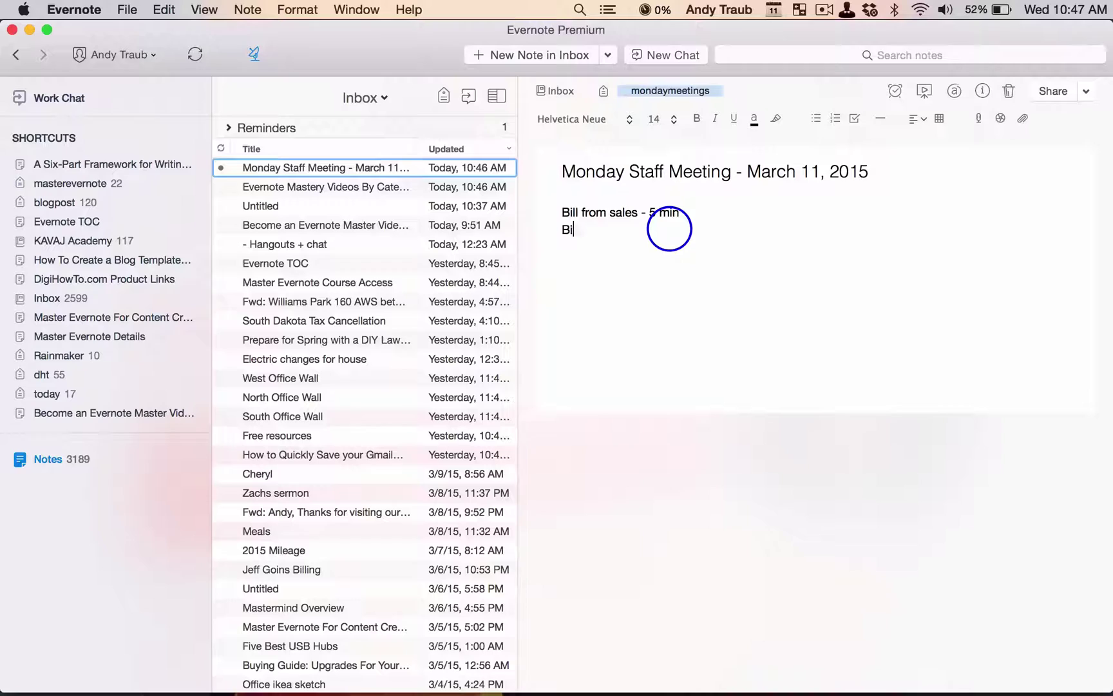
type("ll's great point")
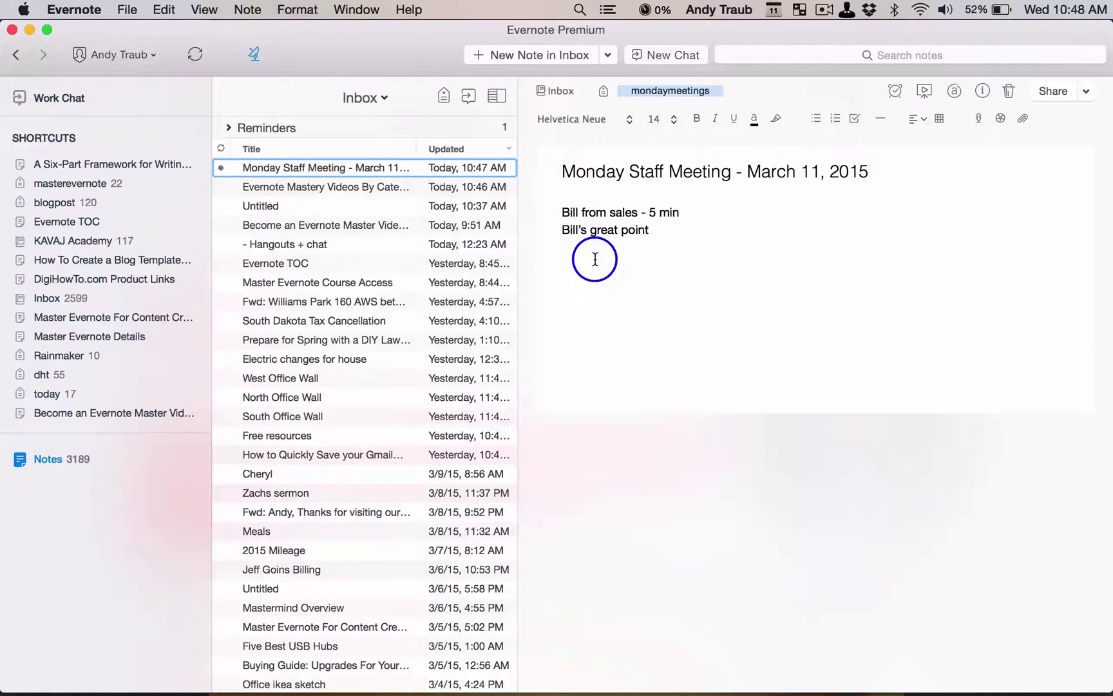
Sync to bring in the Untitled audio note, and copy both meeting lines.
left_click(194, 57)
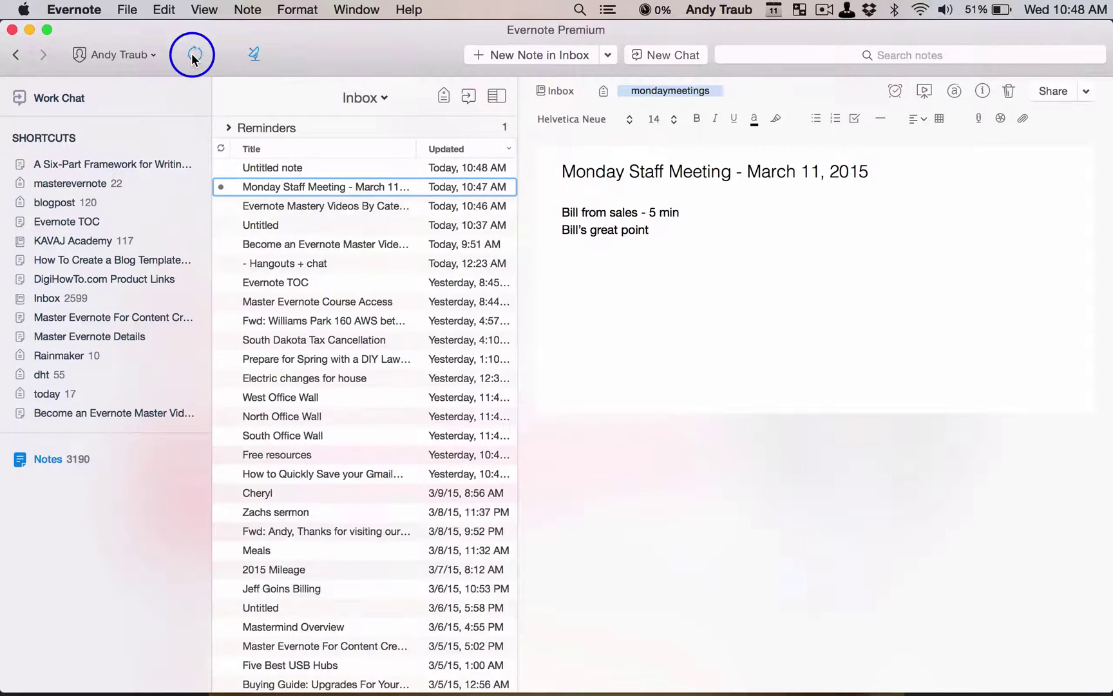
left_click(295, 167)
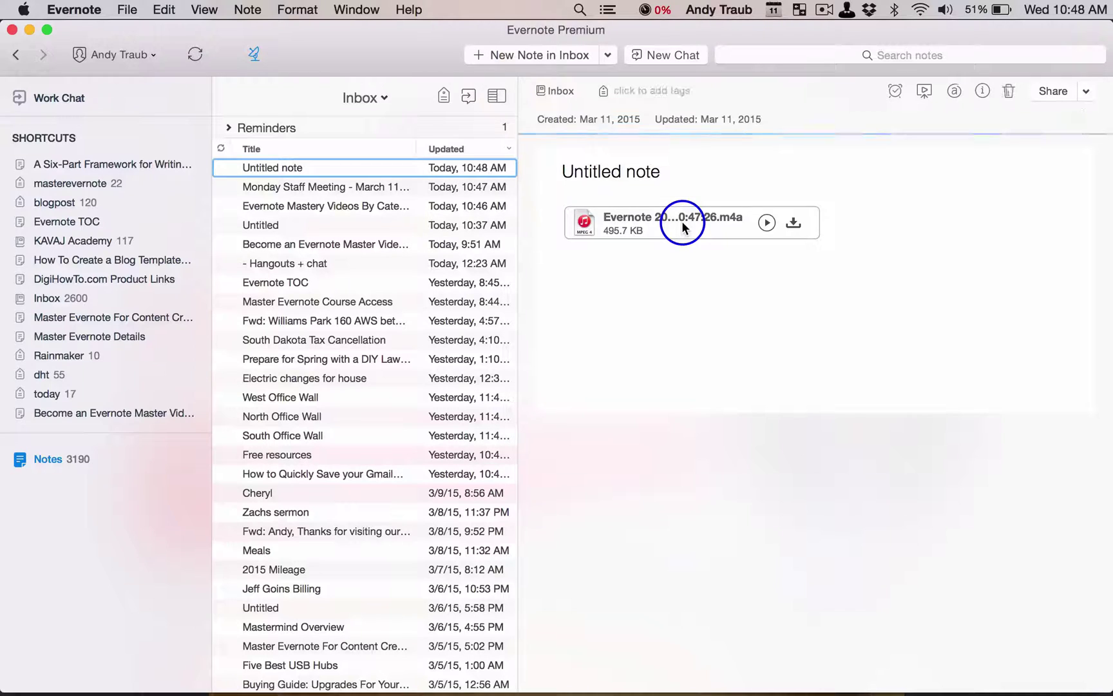
left_click_drag(682, 221, 542, 194)
left_click(370, 188)
key("super+c")
Paste the two meeting lines into the Untitled note above the m4a attachment.
left_click(384, 168)
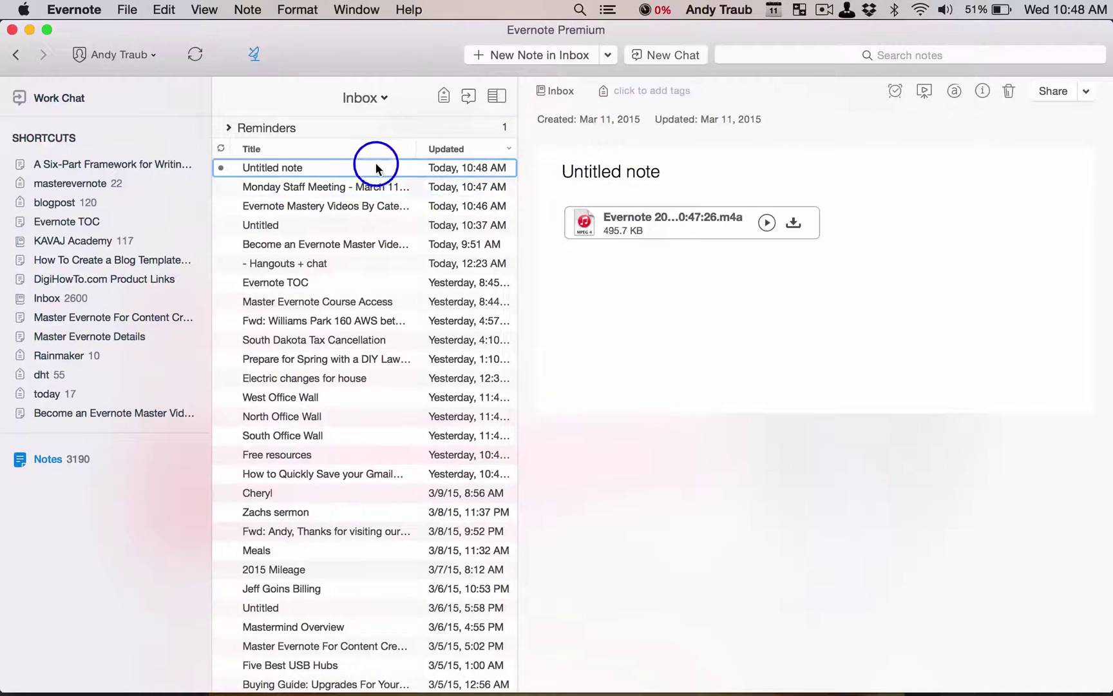
left_click(580, 259)
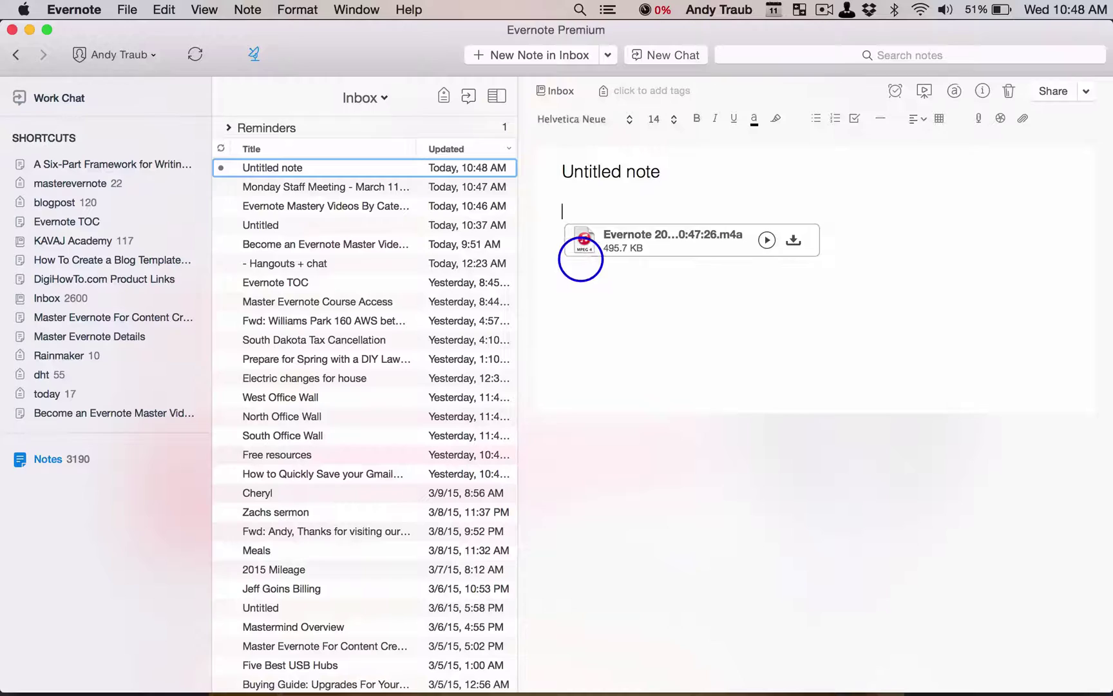
key("super+v")
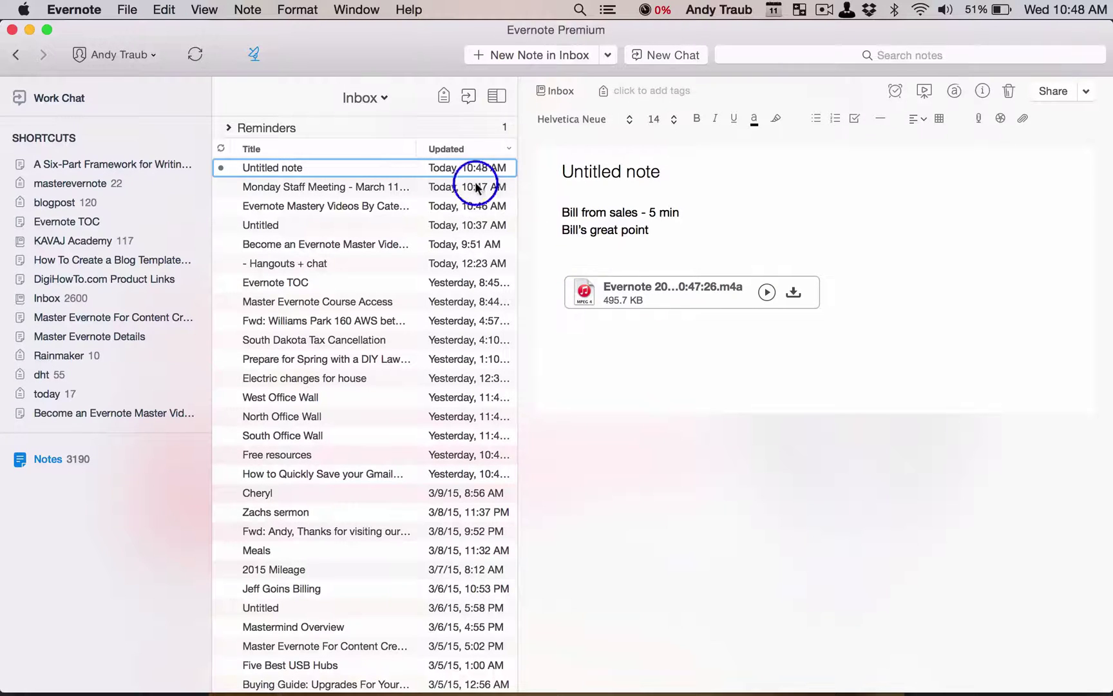